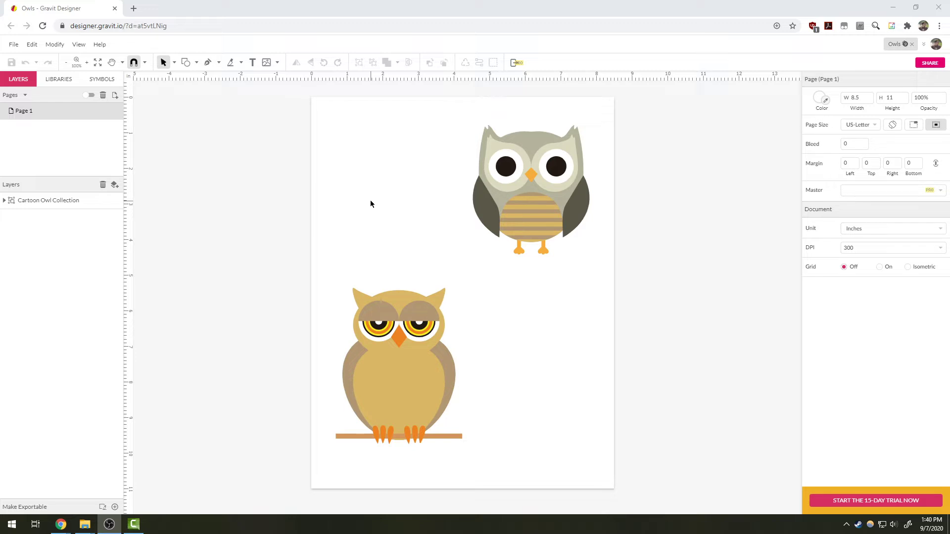
Step: Draw a diagonal straight line with the Line tool in the upper-left area of the Owls page
left_click(197, 63)
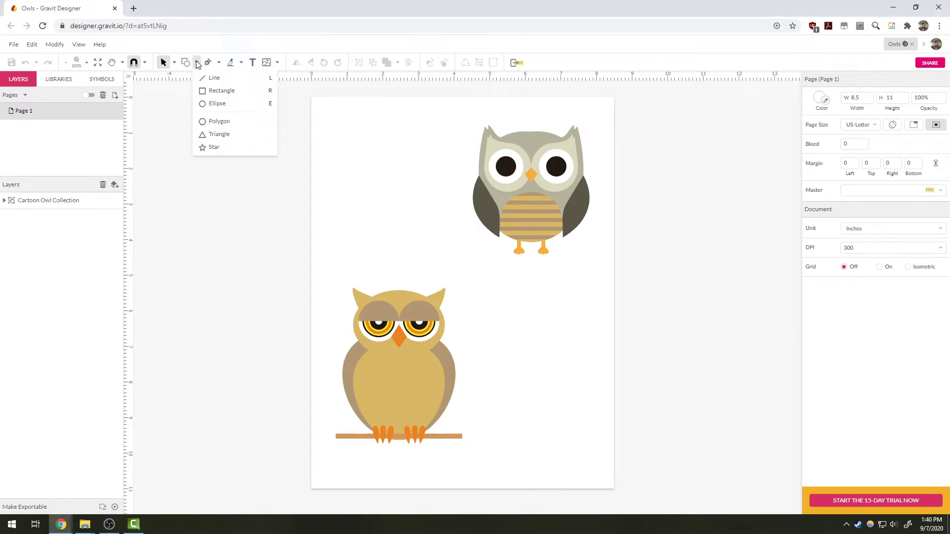
left_click(218, 80)
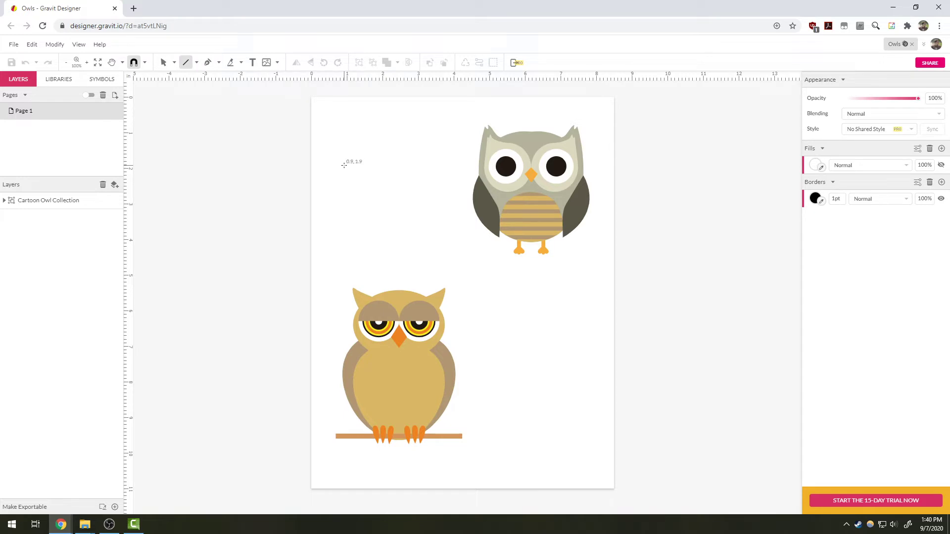
left_click_drag(347, 128, 438, 231)
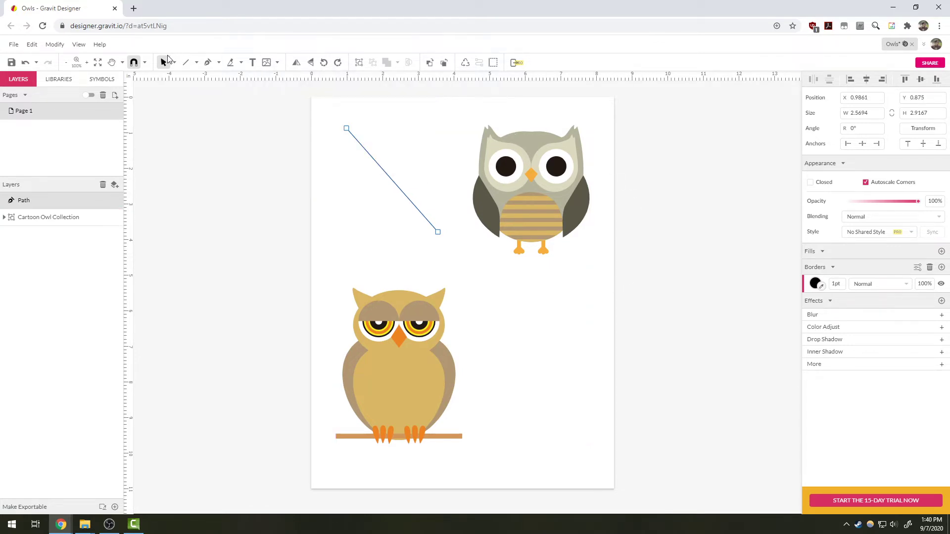
left_click(79, 44)
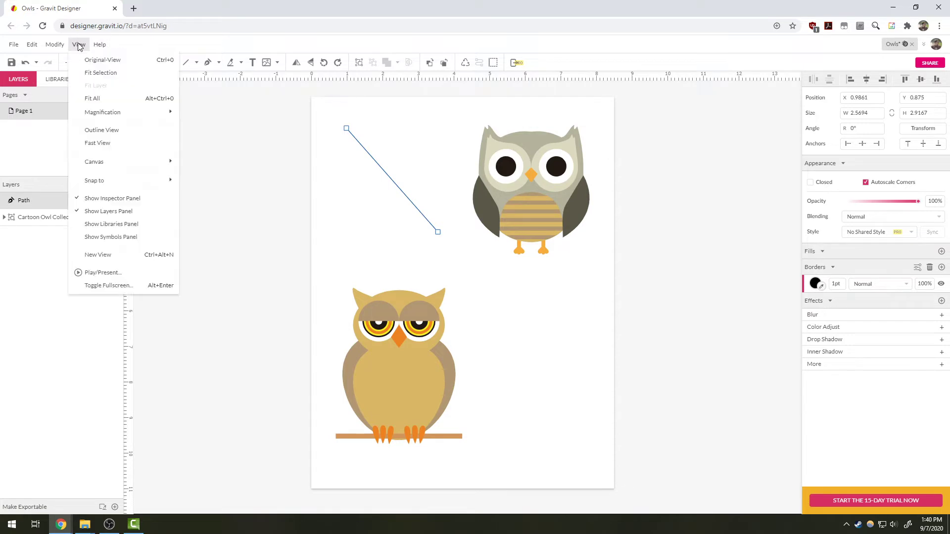
left_click(112, 130)
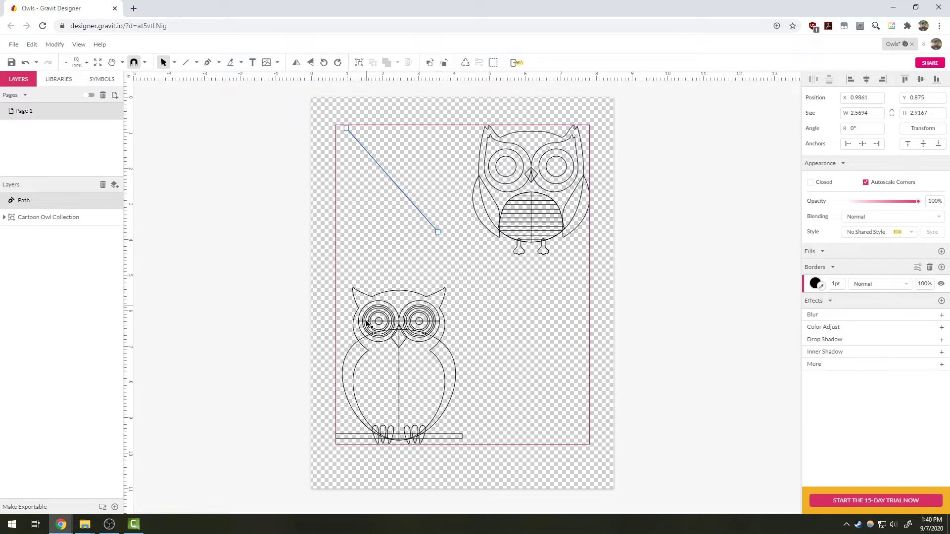
left_click(77, 47)
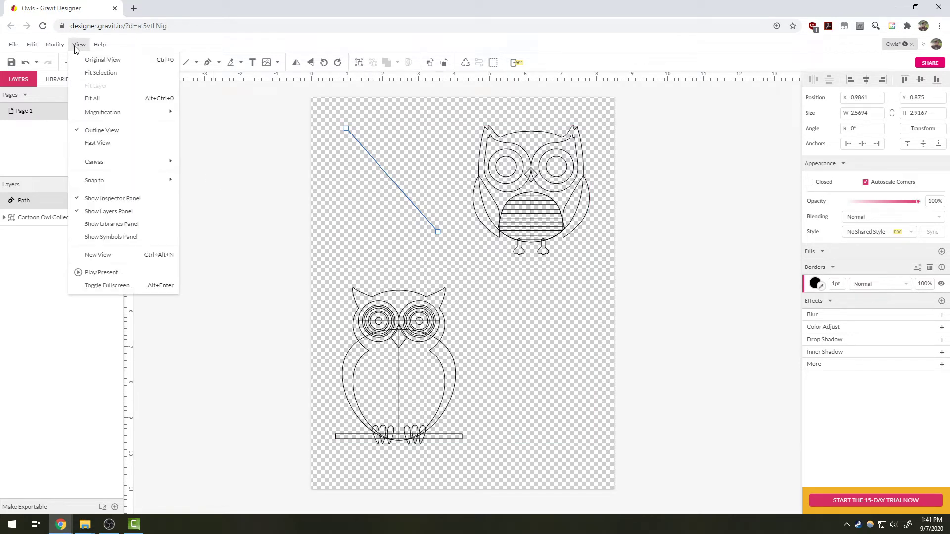
left_click(101, 129)
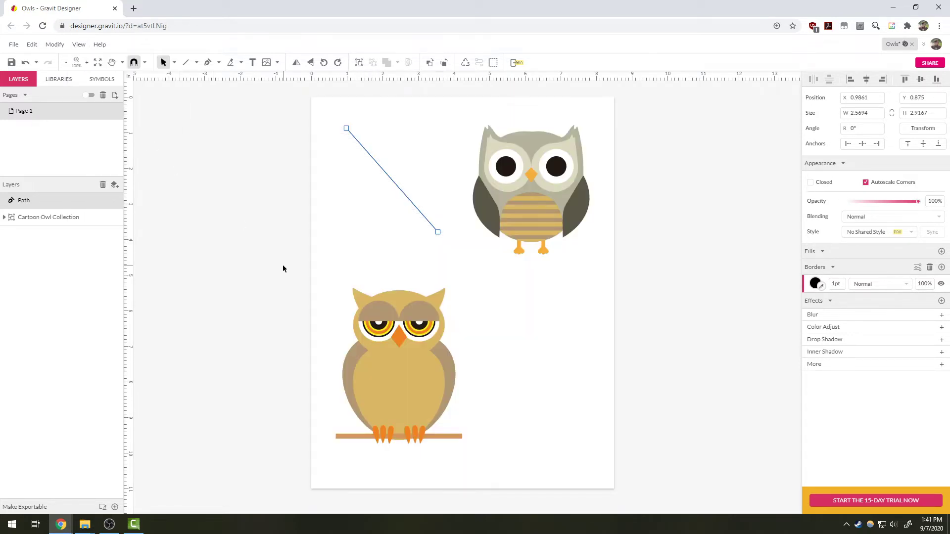
Step: Create a new design using the US-Letter Portrait (8.5x11 in) paper size
left_click(12, 44)
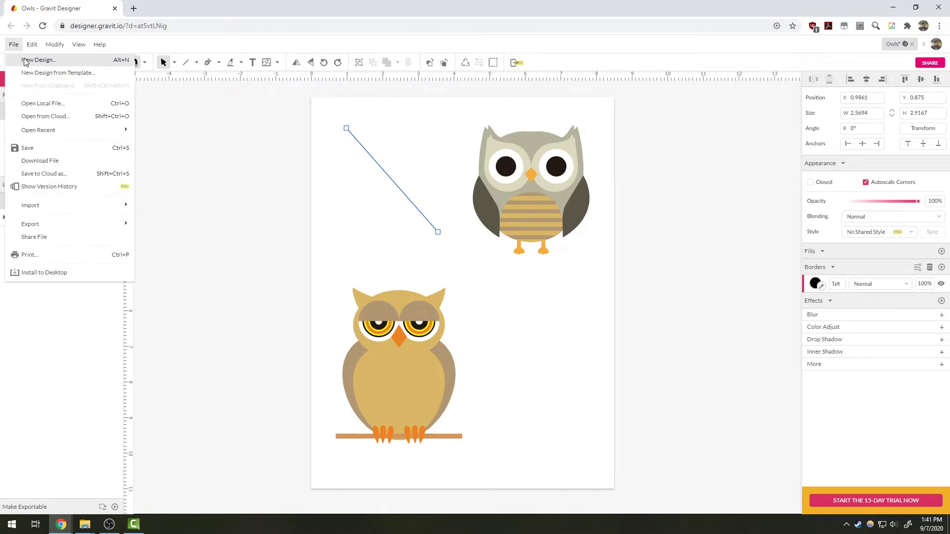
left_click(39, 60)
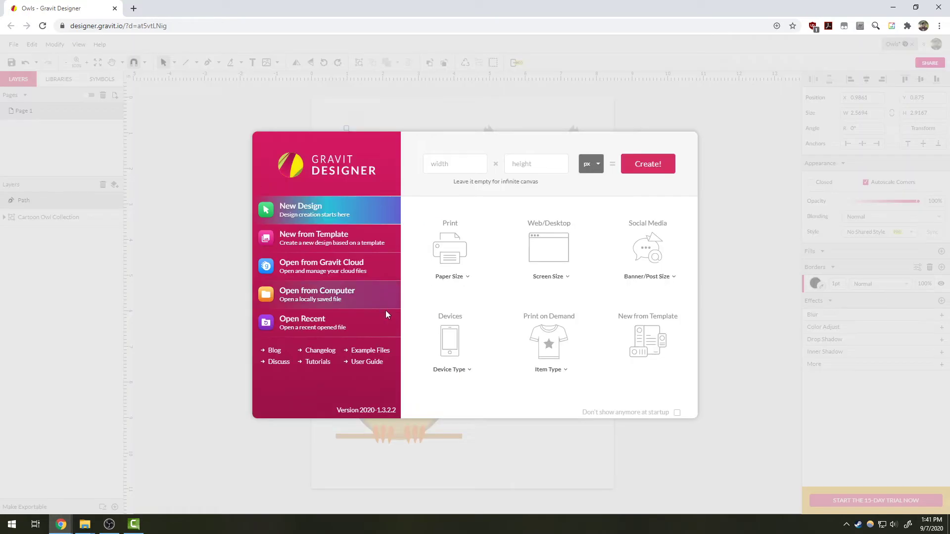
left_click(466, 279)
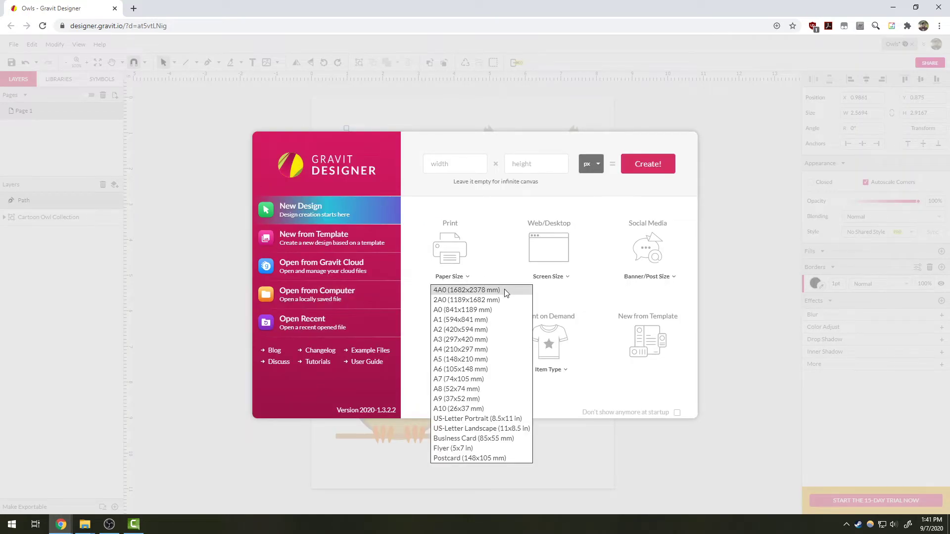
left_click(449, 420)
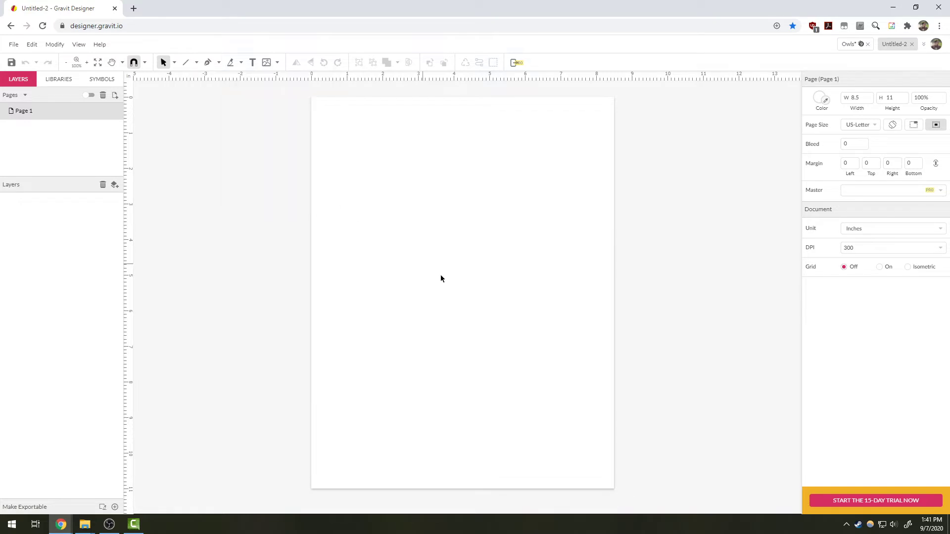
Step: Draw a diagonal line from the page's upper left, then drag its lower endpoint further down
key("l")
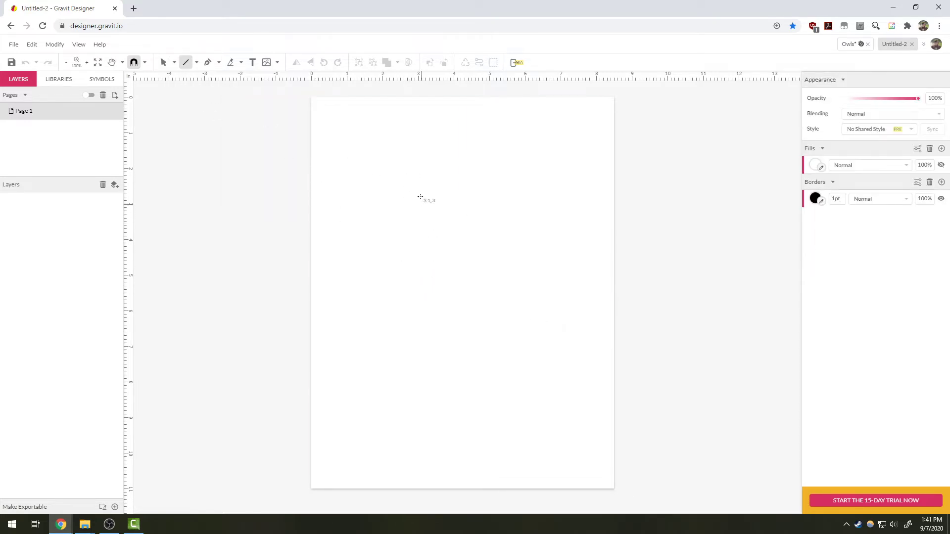
left_click_drag(355, 144, 453, 258)
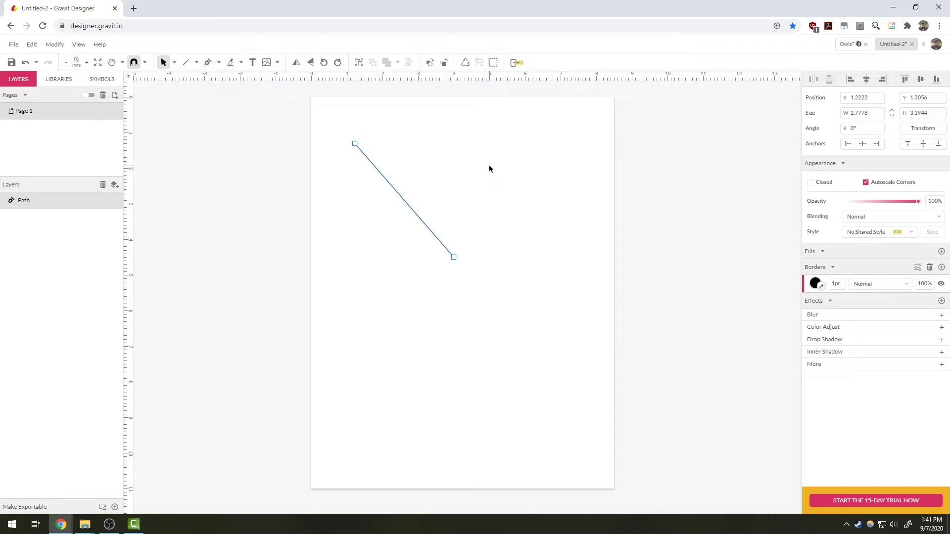
key("l")
key("v")
left_click(454, 230)
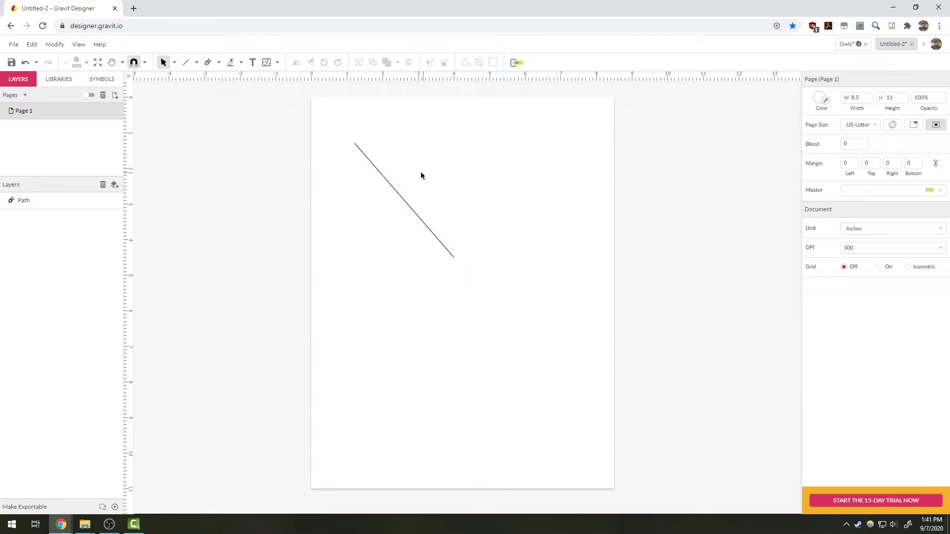
left_click(404, 201)
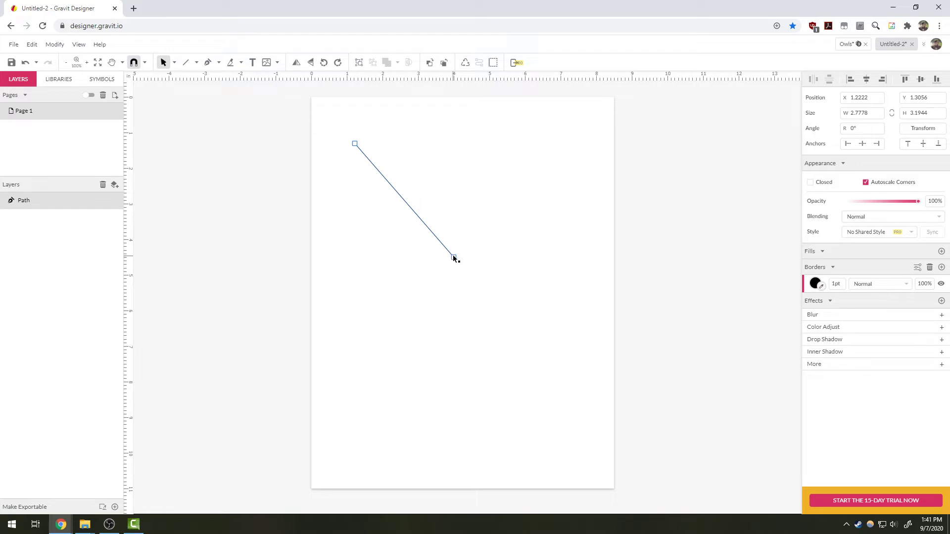
left_click_drag(454, 258, 470, 294)
Step: Extend the first line's lower end and draw a second line from the upper right forming a V
left_click(535, 373)
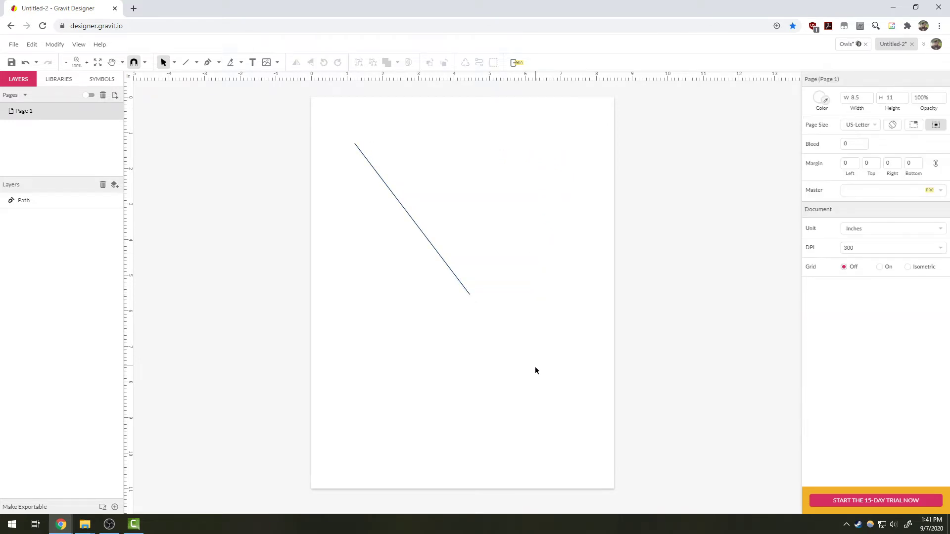
left_click(186, 63)
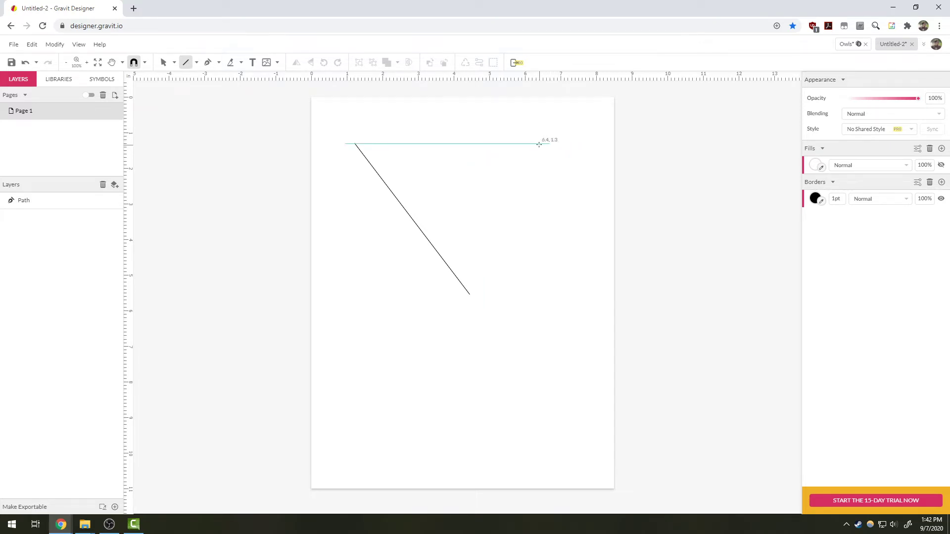
left_click_drag(539, 144, 470, 296)
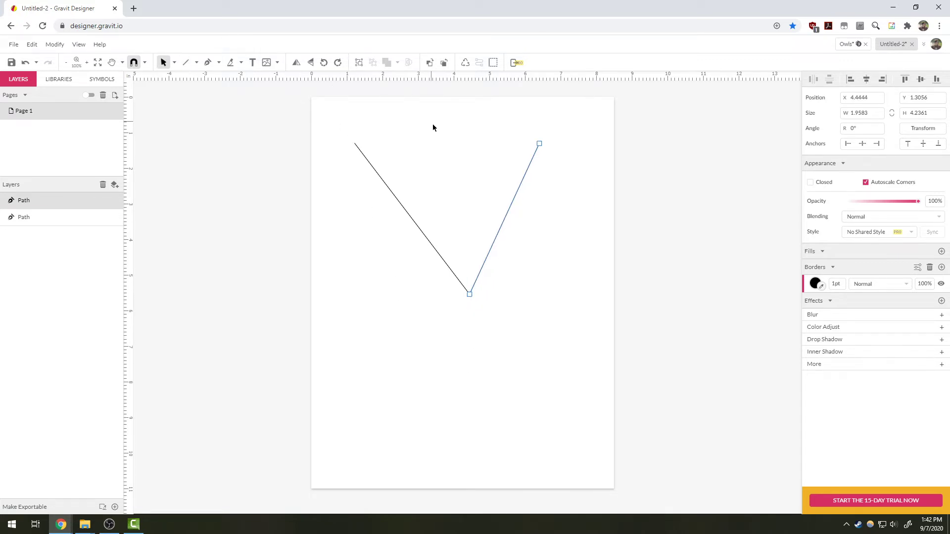
Step: Close the top of the V with a horizontal line to complete the inverted triangle
key("l")
left_click(354, 143)
left_click(185, 62)
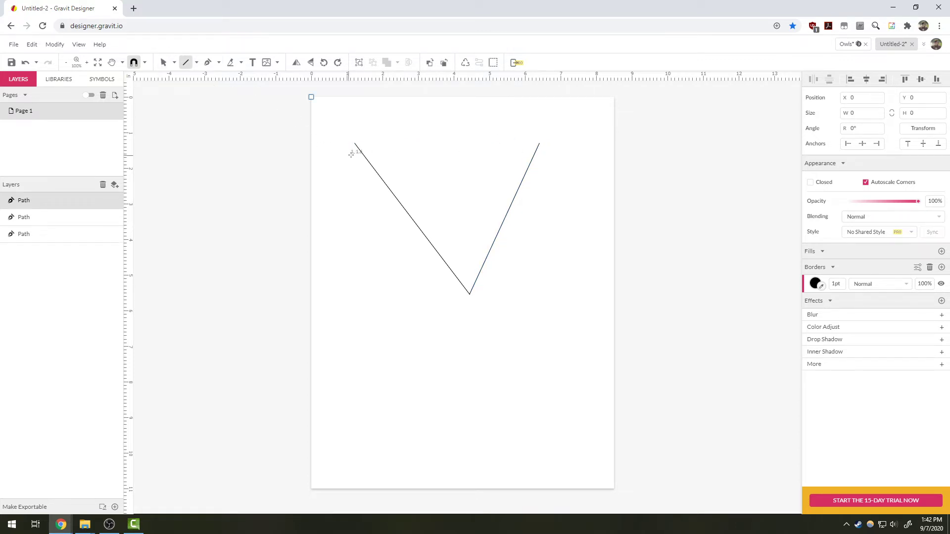
left_click_drag(354, 143, 540, 144)
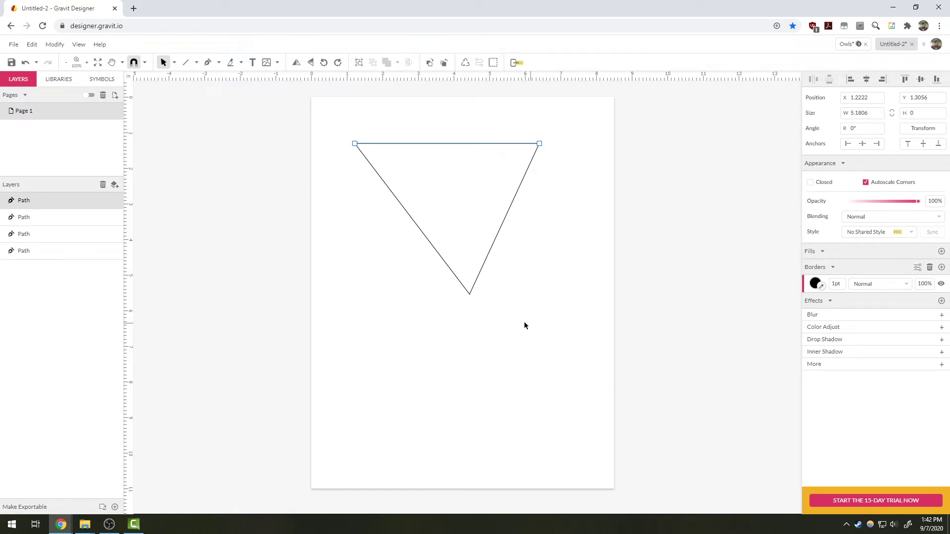
left_click(466, 355)
left_click(186, 63)
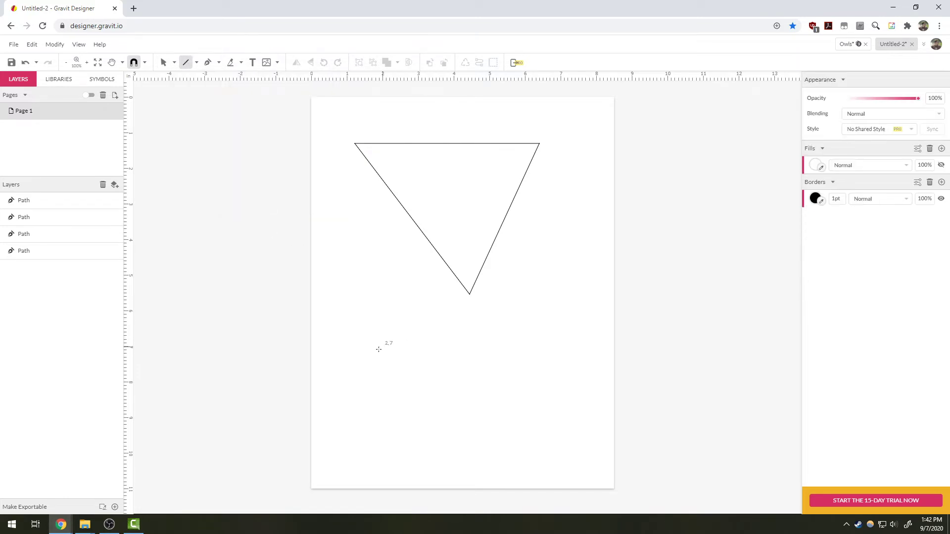
Step: Add a vertical line at the lower left and a horizontal line at the lower right
mouse_move(362, 288)
left_mouse_down()
mouse_move(373, 391)
mouse_move(438, 363)
mouse_move(434, 294)
mouse_move(587, 292)
mouse_move(529, 339)
mouse_move(390, 401)
mouse_move(473, 391)
mouse_move(530, 295)
mouse_move(452, 178)
mouse_move(346, 185)
mouse_move(346, 333)
mouse_move(388, 404)
mouse_move(385, 434)
left_mouse_up()
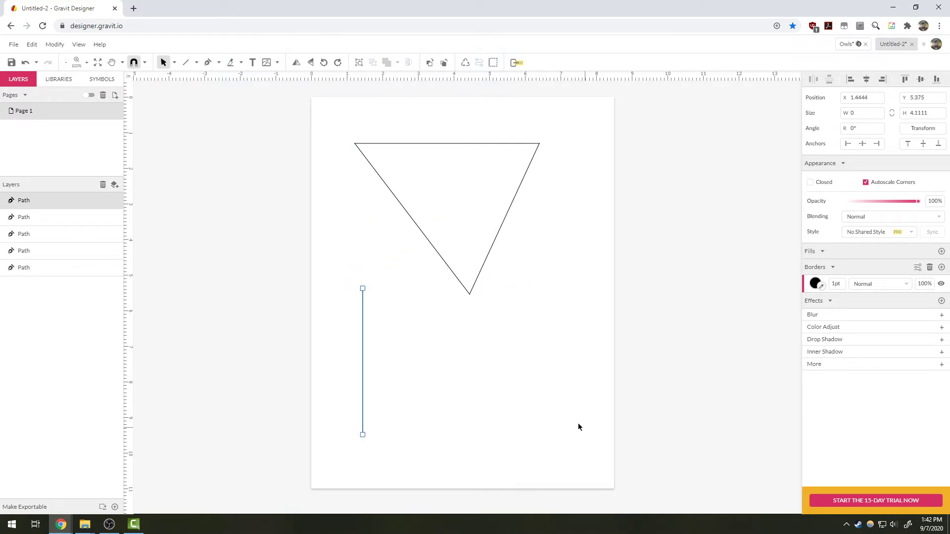
left_click(186, 62)
left_click_drag(499, 361, 576, 361)
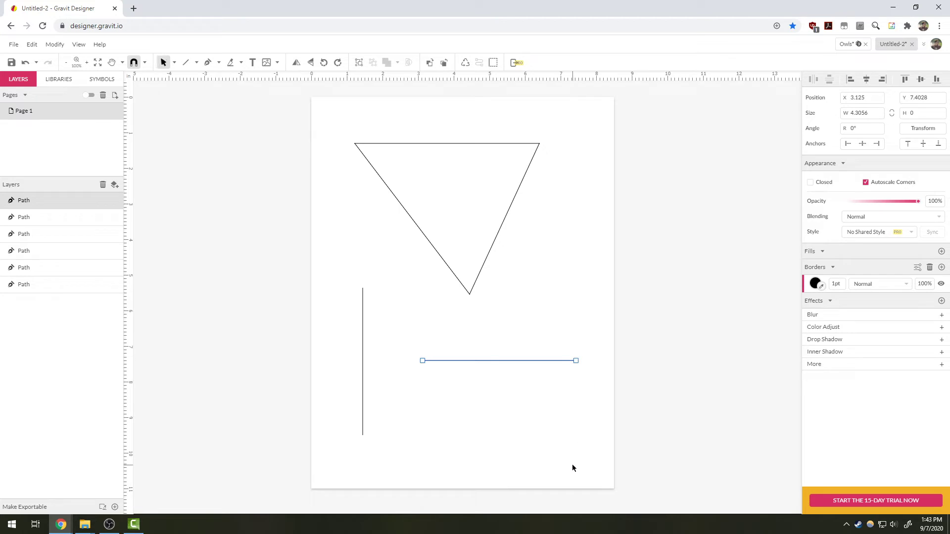
left_click(185, 63)
Step: Draw a long diagonal line across the lower right, then reposition, resize it to 2.9415 by 5.8676 and tilt it to 12°
left_click_drag(588, 214, 442, 429)
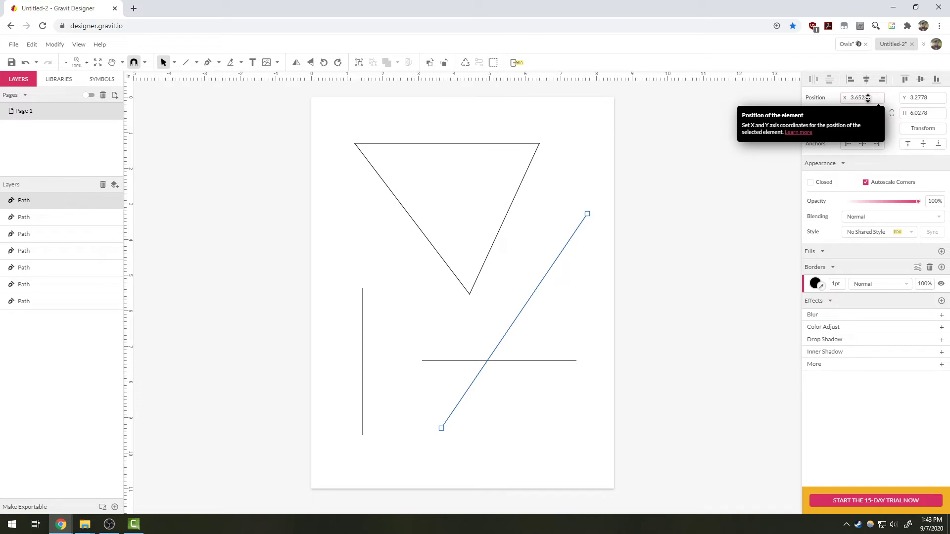
left_click_drag(867, 97, 913, 94)
left_click_drag(866, 112, 916, 119)
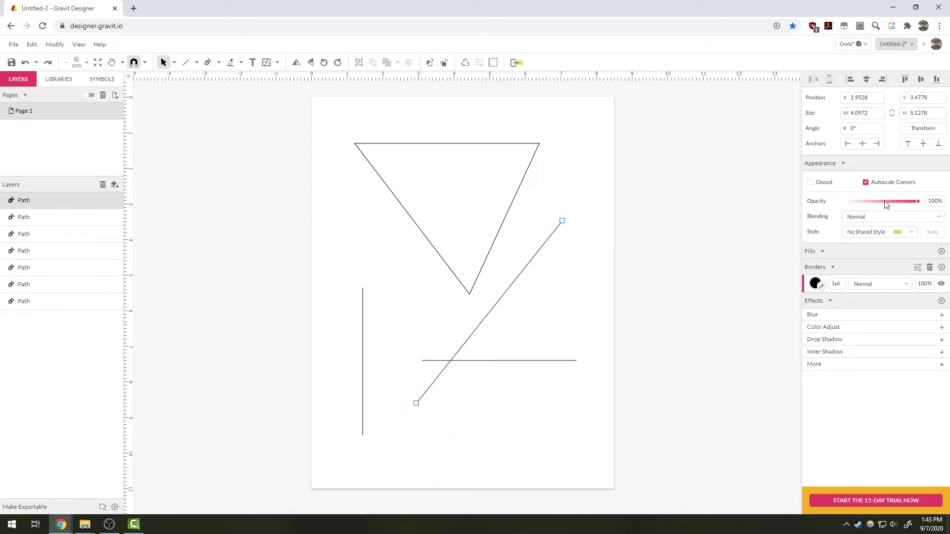
left_click_drag(863, 127, 870, 230)
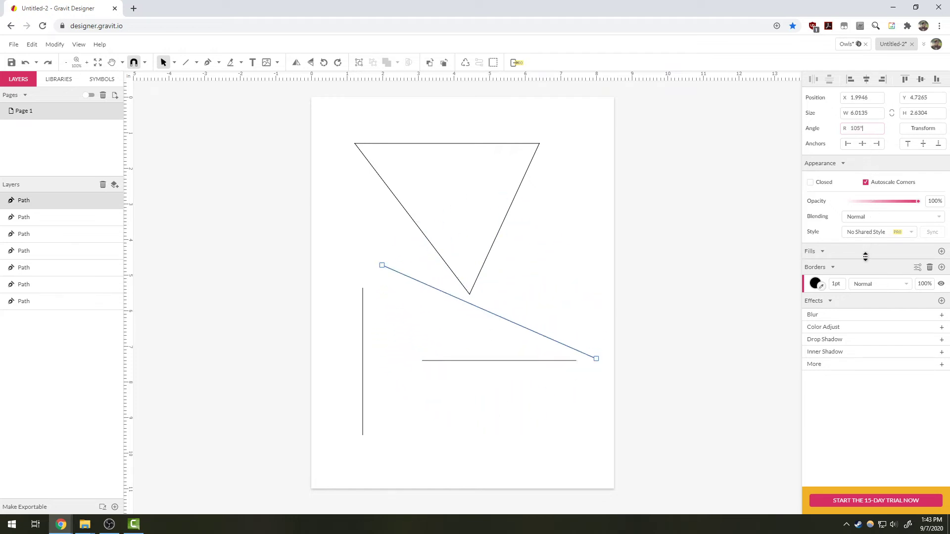
left_click_drag(863, 258, 852, 299)
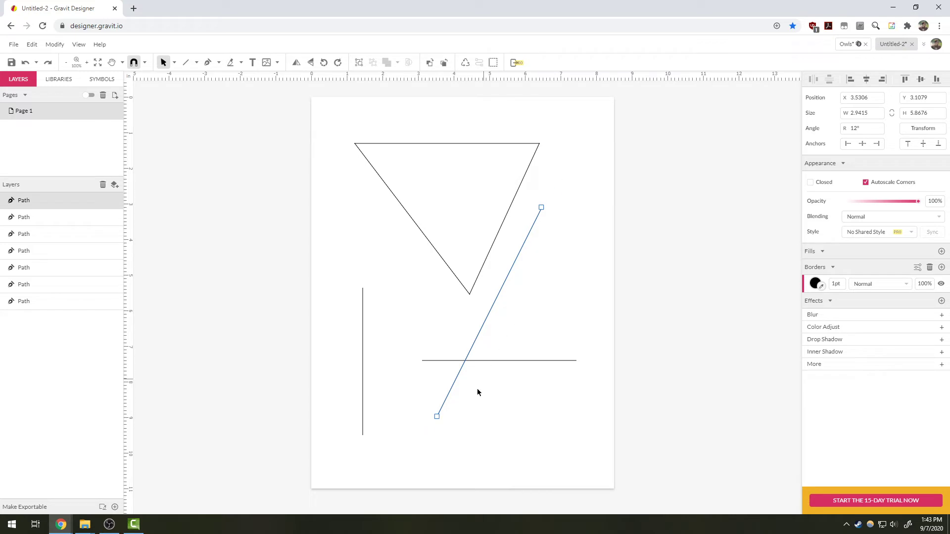
Step: Change the diagonal line's stroke colour to a bright, saturated yellow-green
left_click(814, 285)
left_click_drag(844, 323, 922, 314)
left_click(691, 307)
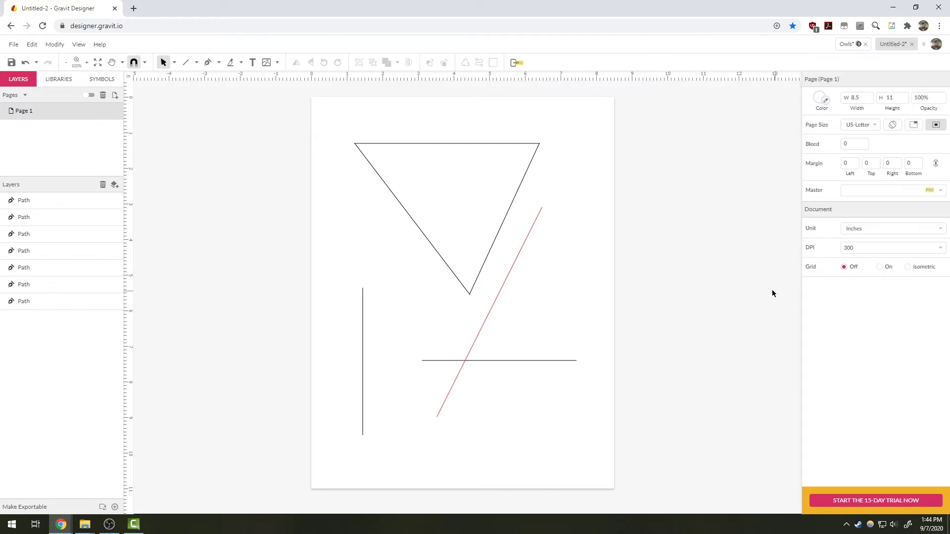
left_click(506, 278)
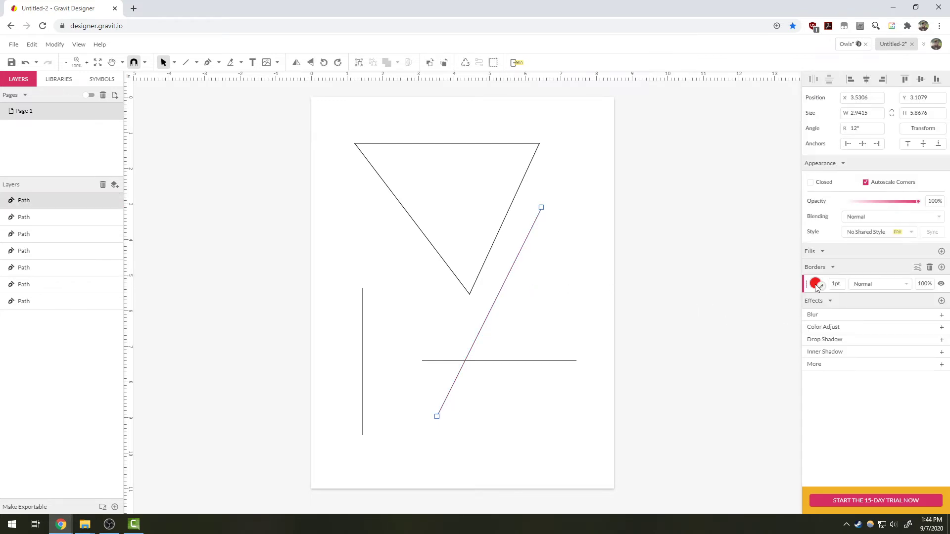
left_click(816, 286)
left_click(852, 378)
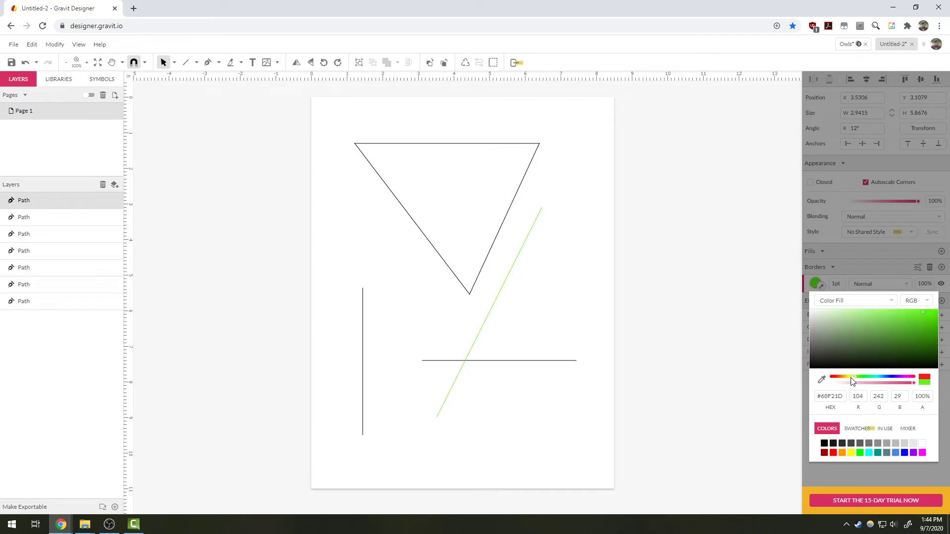
left_click_drag(851, 378, 849, 377)
left_click_drag(924, 313, 930, 312)
left_click(945, 417)
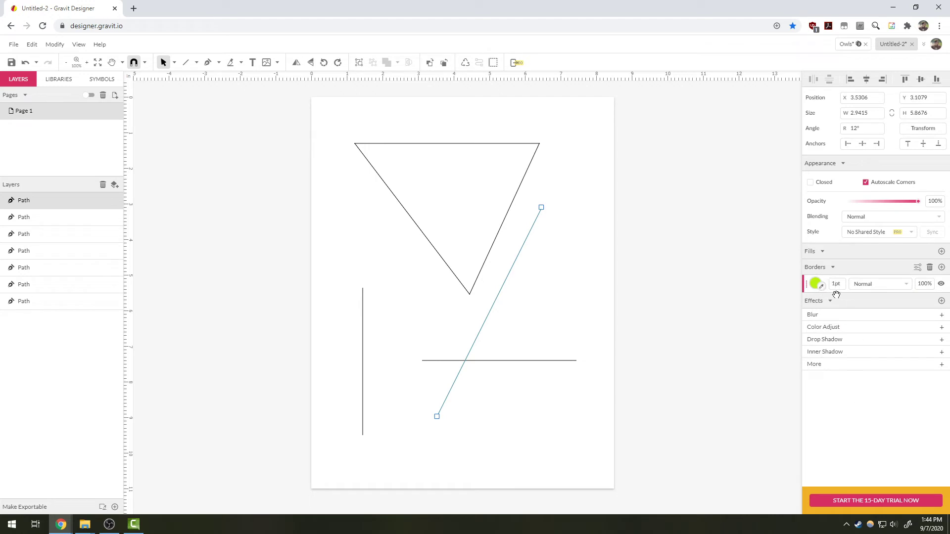
Step: Thicken the diagonal line's border width to about 18pt
mouse_move(840, 285)
left_mouse_down()
mouse_move(840, 252)
mouse_move(840, 295)
mouse_move(839, 270)
mouse_move(838, 282)
left_mouse_up()
left_click(529, 321)
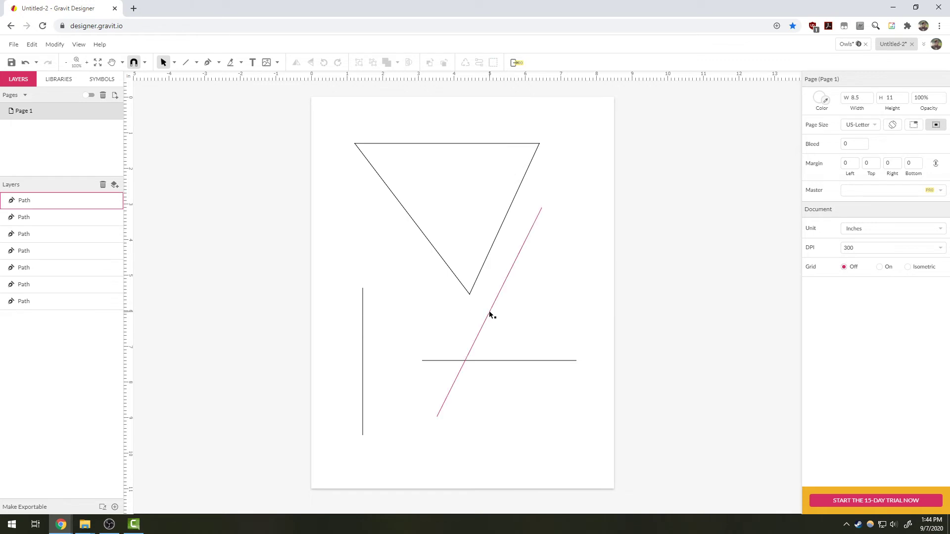
left_click(489, 311)
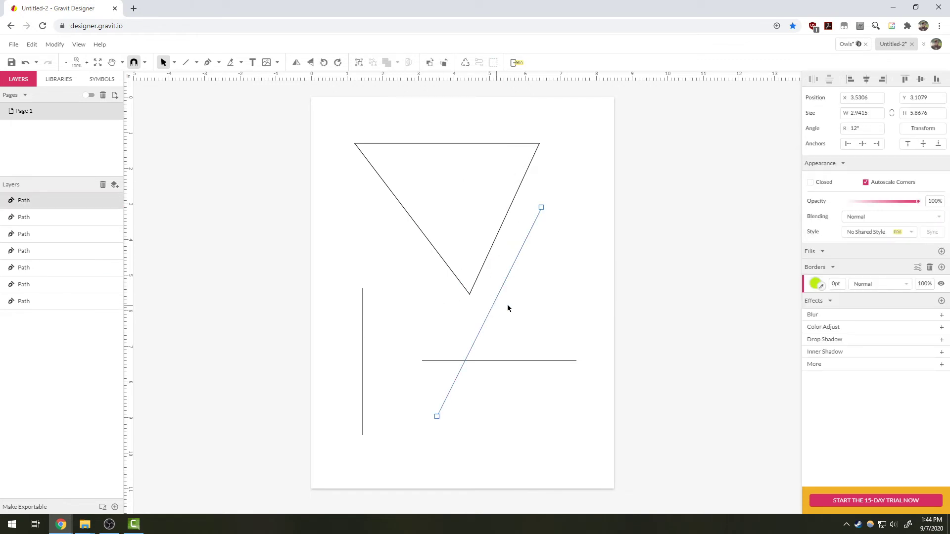
mouse_move(838, 284)
left_mouse_down()
mouse_move(841, 273)
mouse_move(842, 282)
left_mouse_up()
Step: Select the horizontal line and thicken its black border to 41pt
left_click(575, 349)
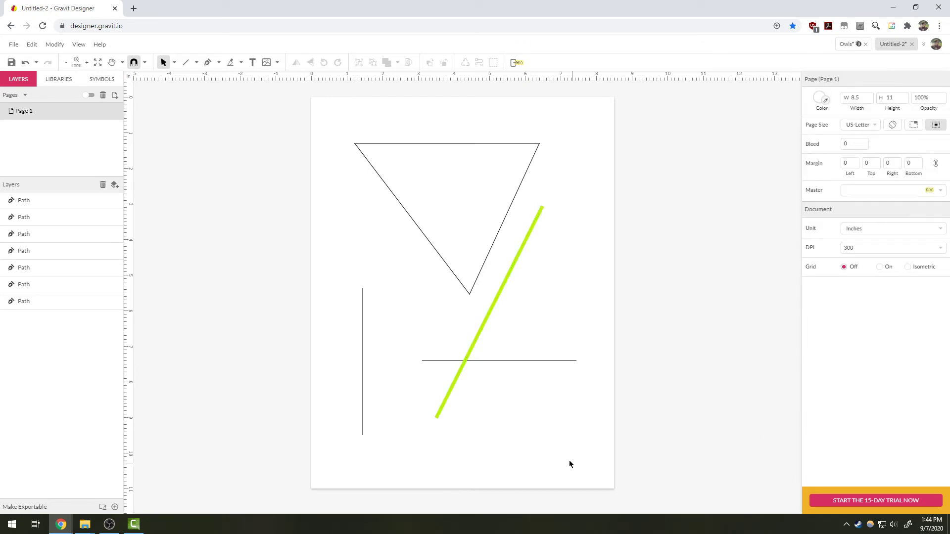
left_click(548, 362)
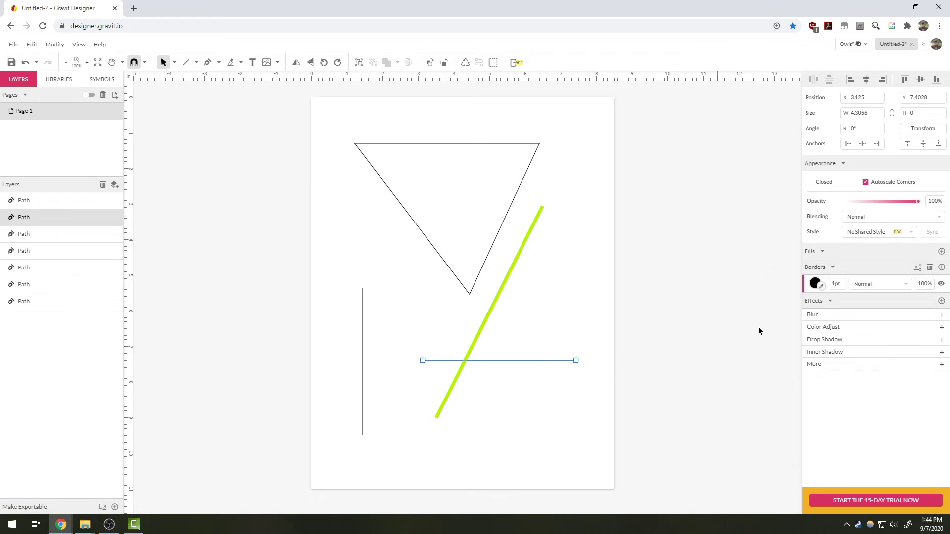
left_click(918, 268)
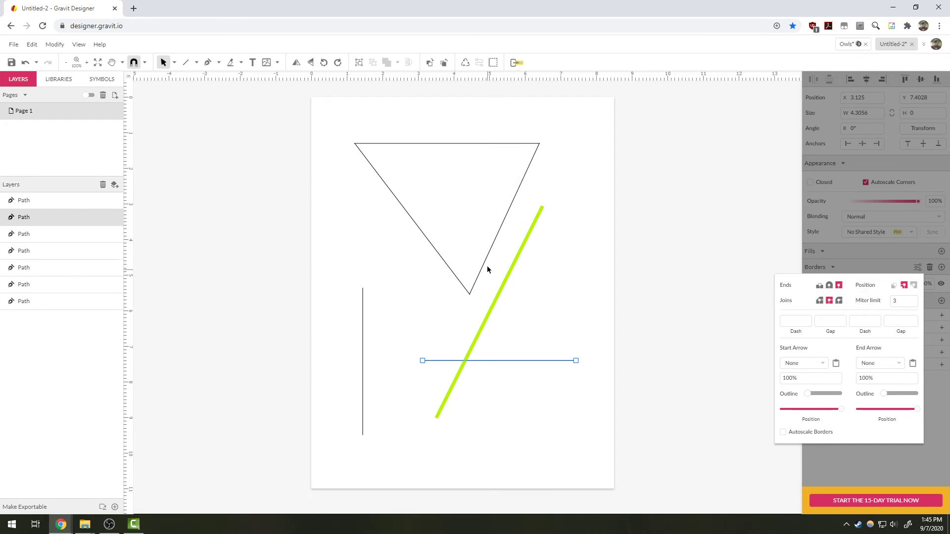
left_click(841, 267)
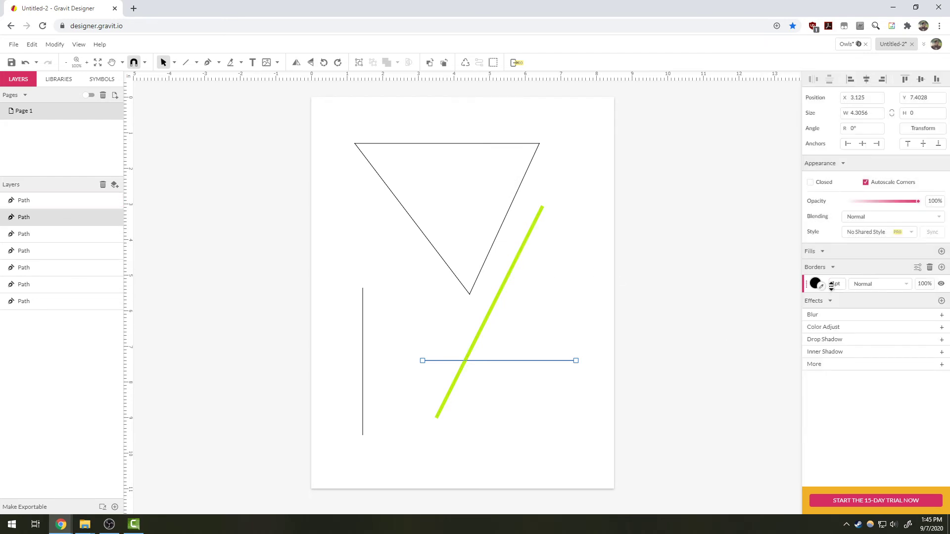
left_click_drag(837, 284, 840, 267)
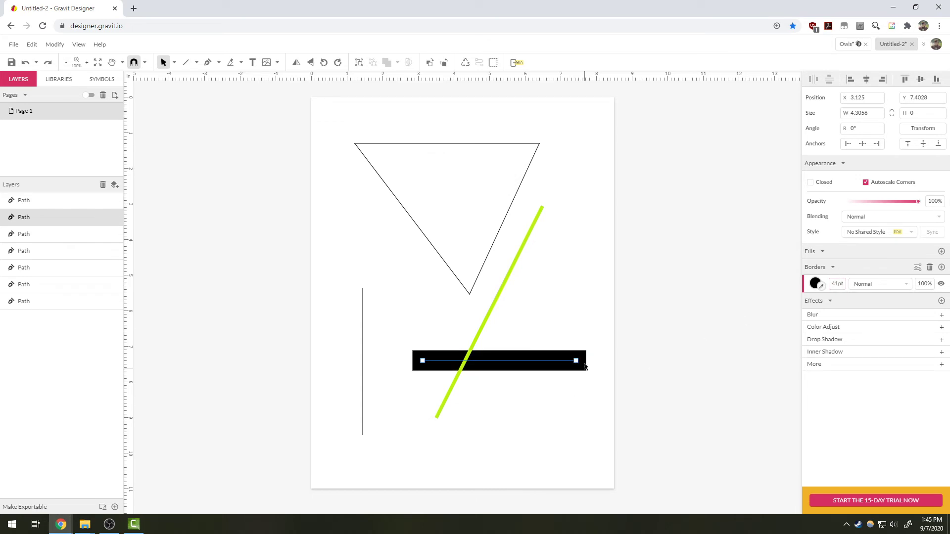
Step: Give the horizontal line round ends and a 52.5 dash so it shows three capsules
left_click(916, 269)
left_click(820, 286)
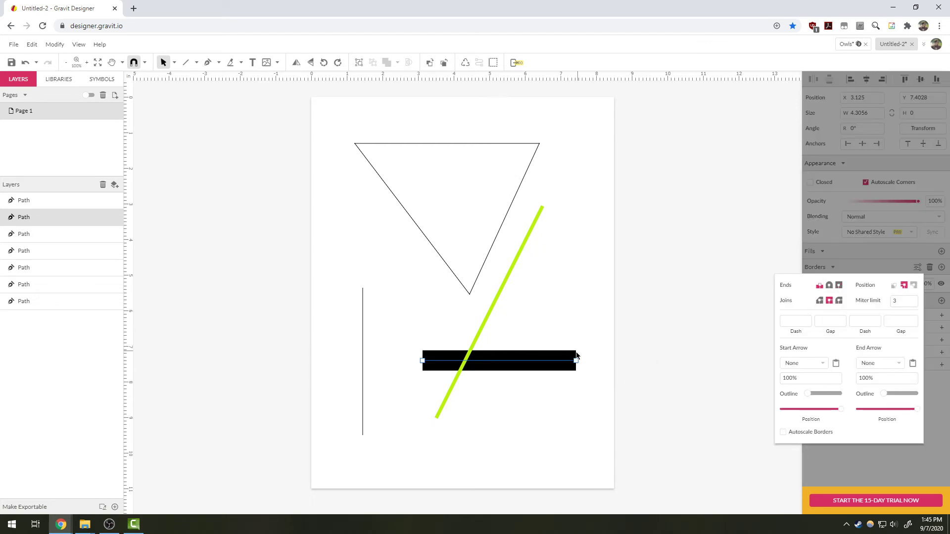
left_click(830, 286)
left_click(796, 321)
type("0.8")
left_click_drag(797, 321, 796, 62)
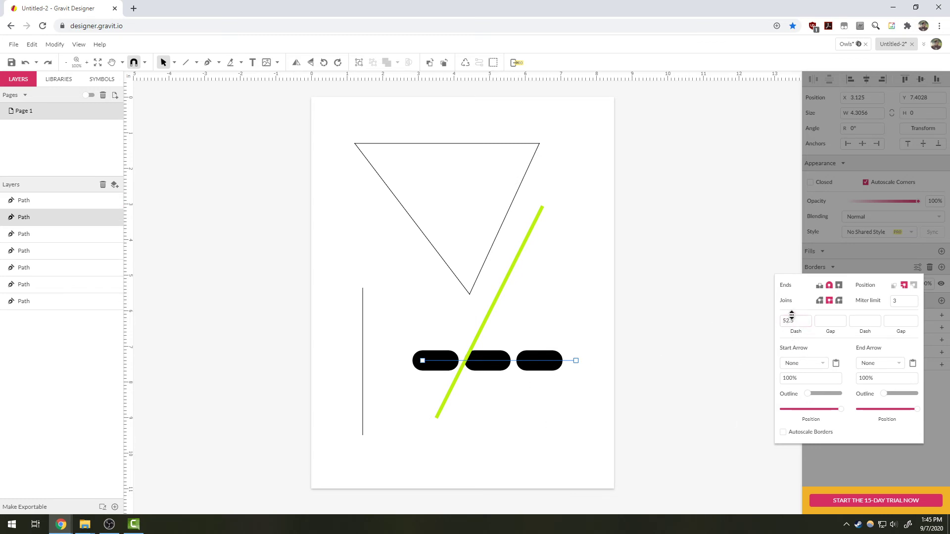
Step: Dash the yellow-green line at 15.3 and nudge the black dashed line up and left
left_click(519, 258)
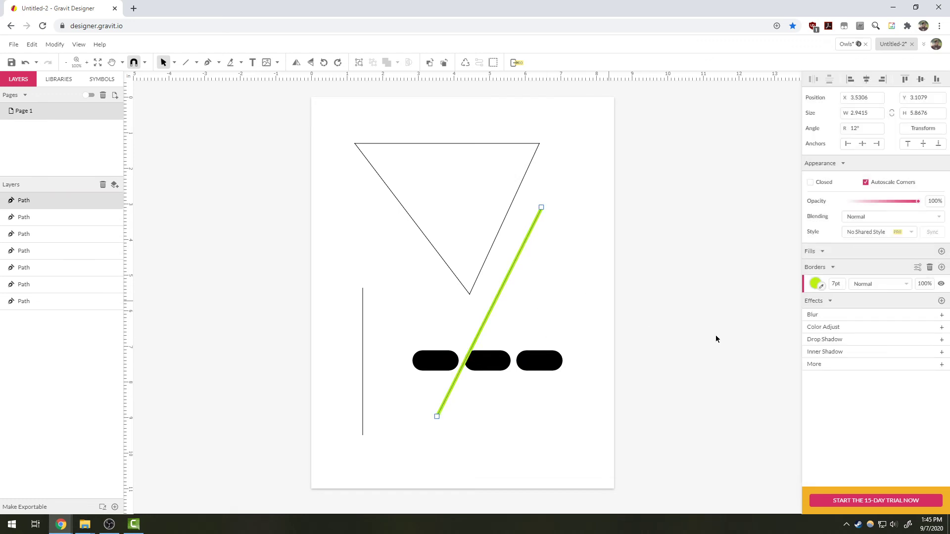
left_click(918, 267)
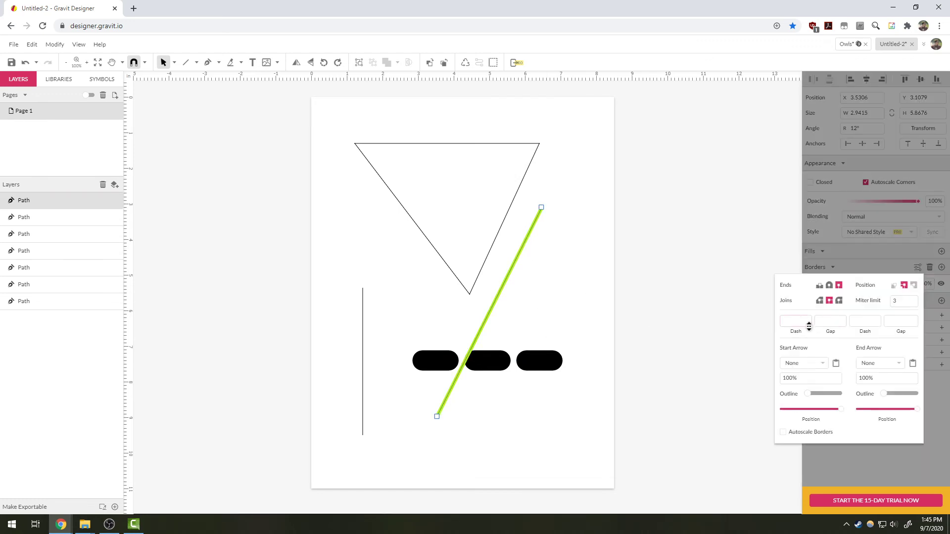
left_click_drag(802, 288, 800, 321)
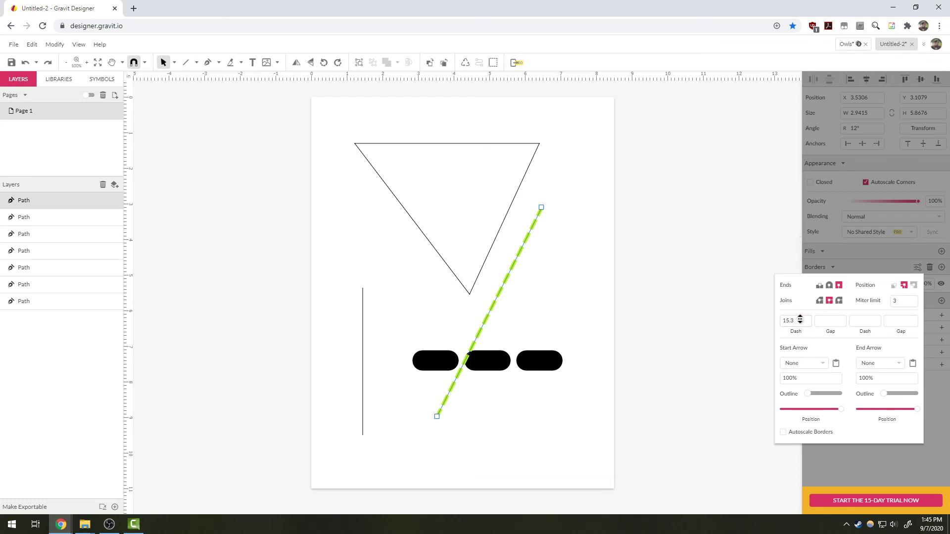
left_click(524, 289)
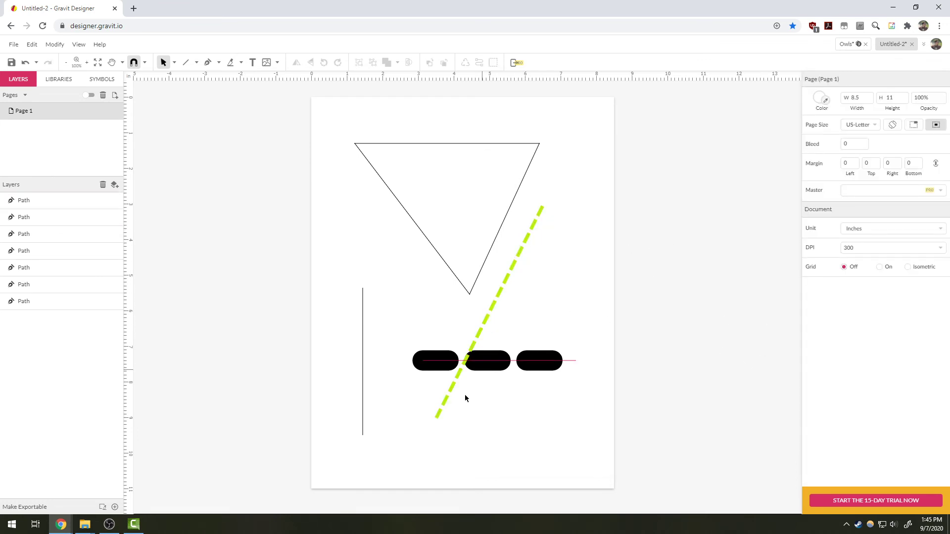
left_click_drag(494, 360, 483, 341)
Step: Drag the black dashed line's Path layer to the top of the Layers list
left_click(515, 414)
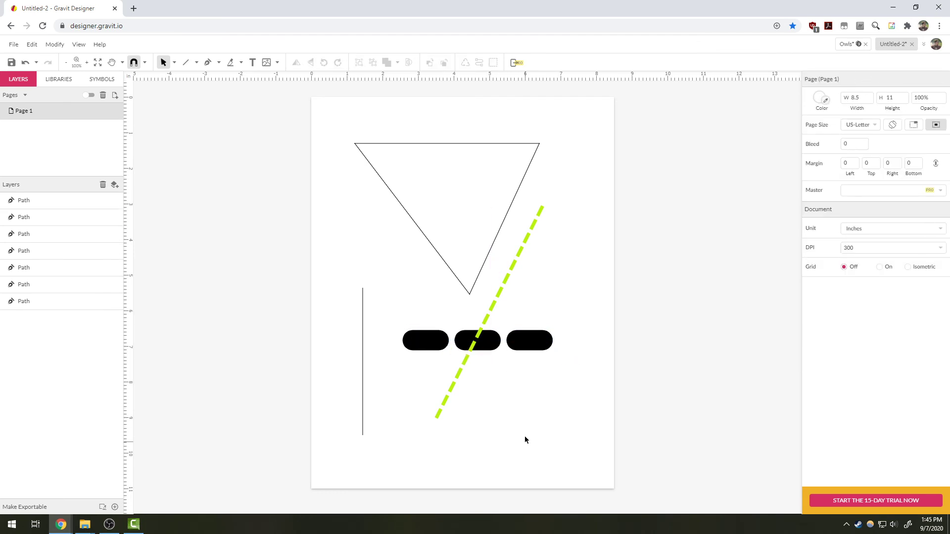
left_click(487, 349)
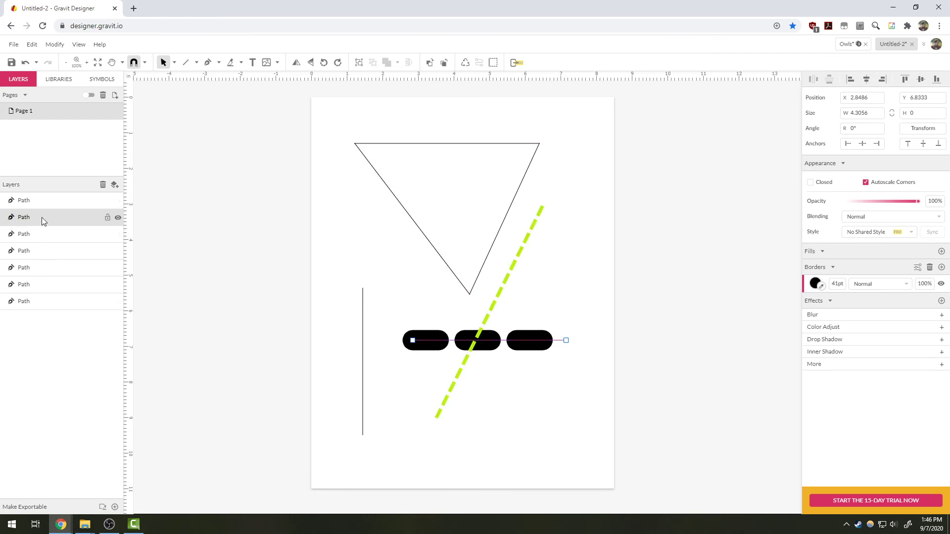
left_click_drag(42, 218, 43, 250)
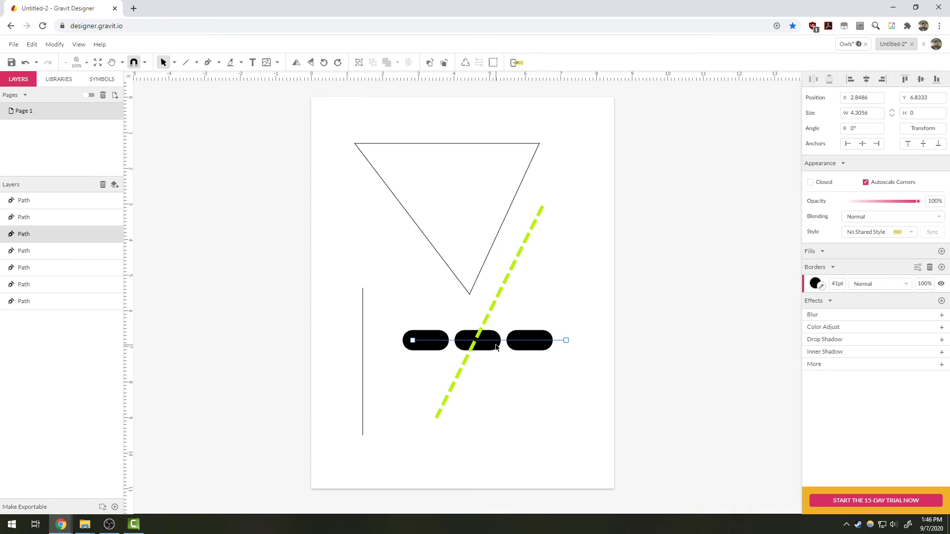
left_click_drag(38, 216, 38, 192)
left_click(567, 308)
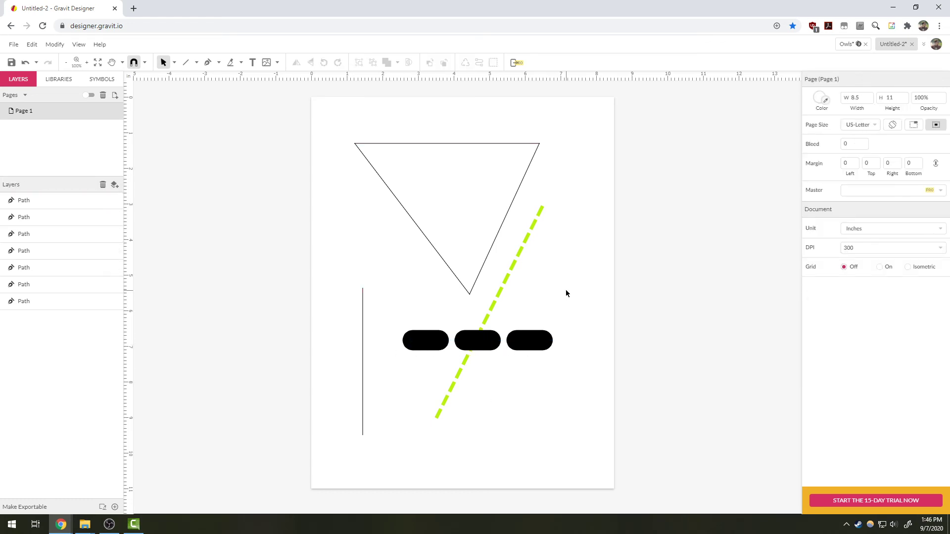
Step: Add a start arrowhead to the yellow-green dashed line and scale it to 239%
left_click(519, 256)
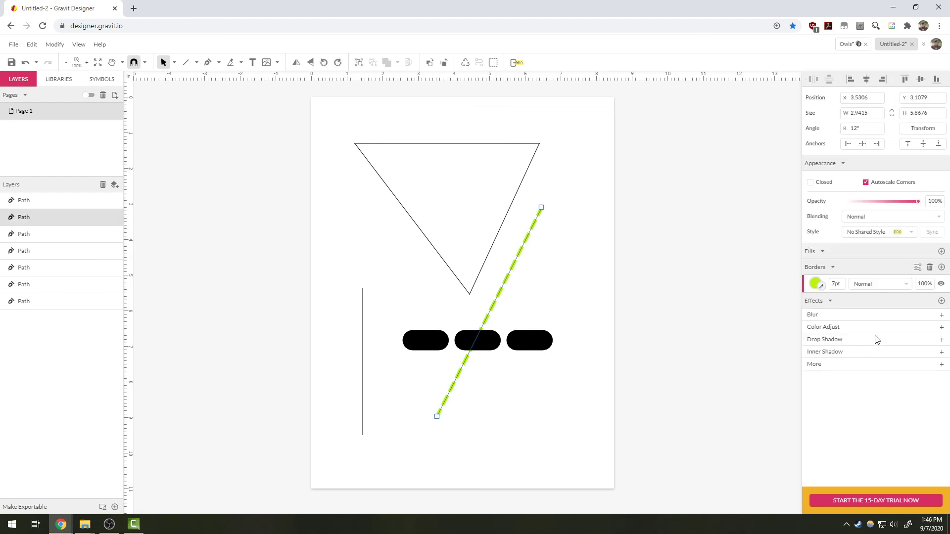
left_click(917, 268)
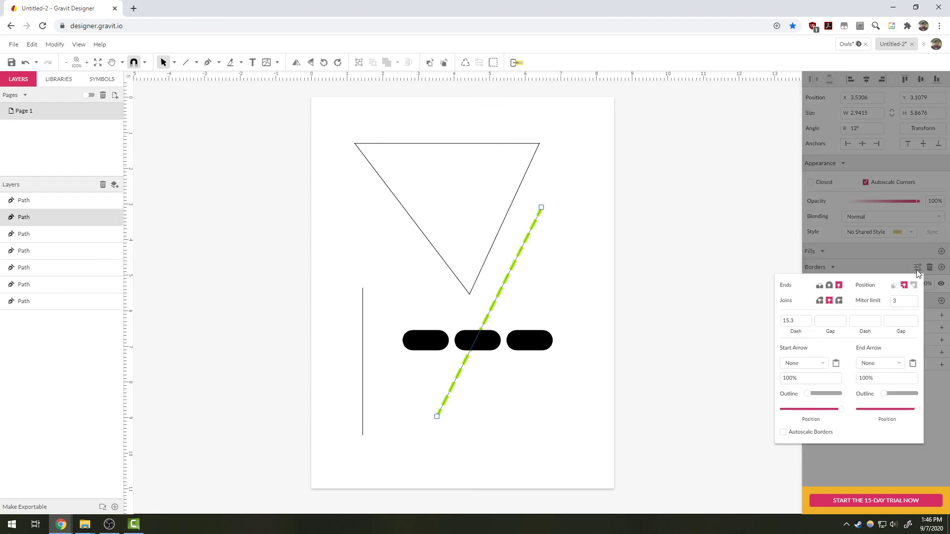
left_click(825, 365)
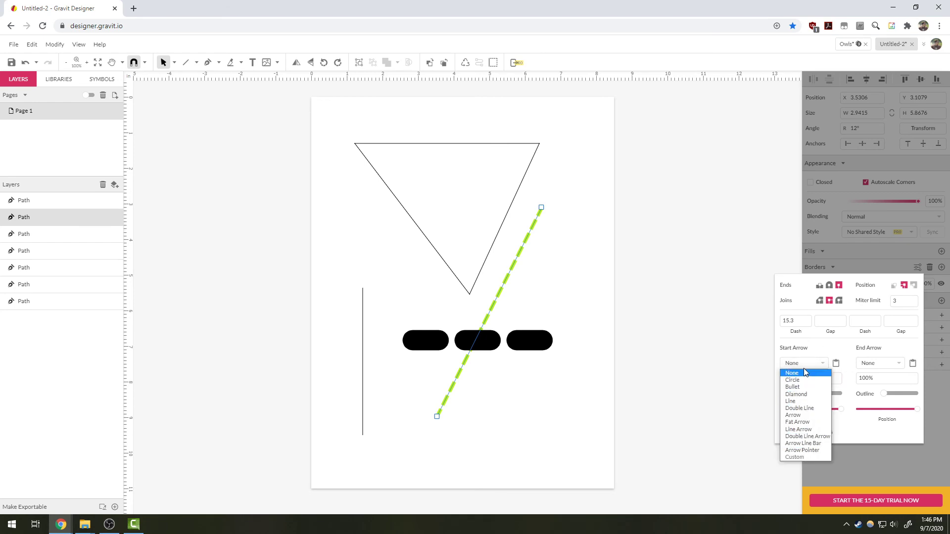
left_click(808, 416)
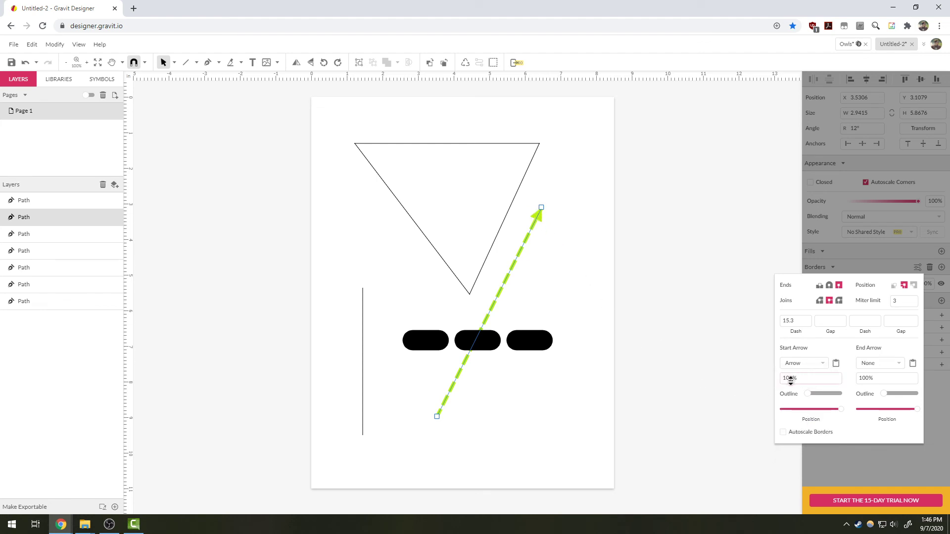
left_click_drag(801, 379, 792, 322)
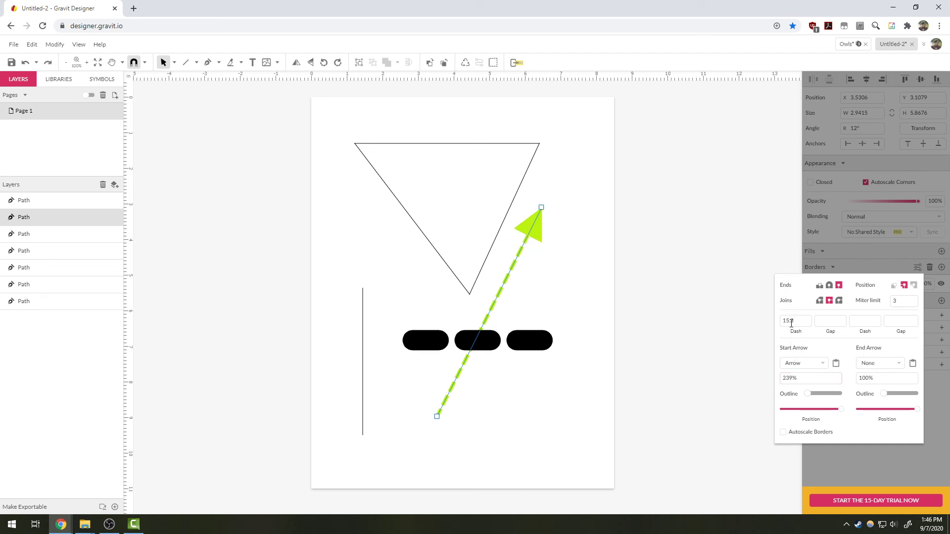
Step: Shift the arrowhead's position along the line and make it outlined instead of solid
left_click(783, 410)
mouse_move(789, 412)
left_mouse_down()
mouse_move(844, 412)
mouse_move(758, 407)
mouse_move(822, 410)
mouse_move(774, 410)
left_mouse_up()
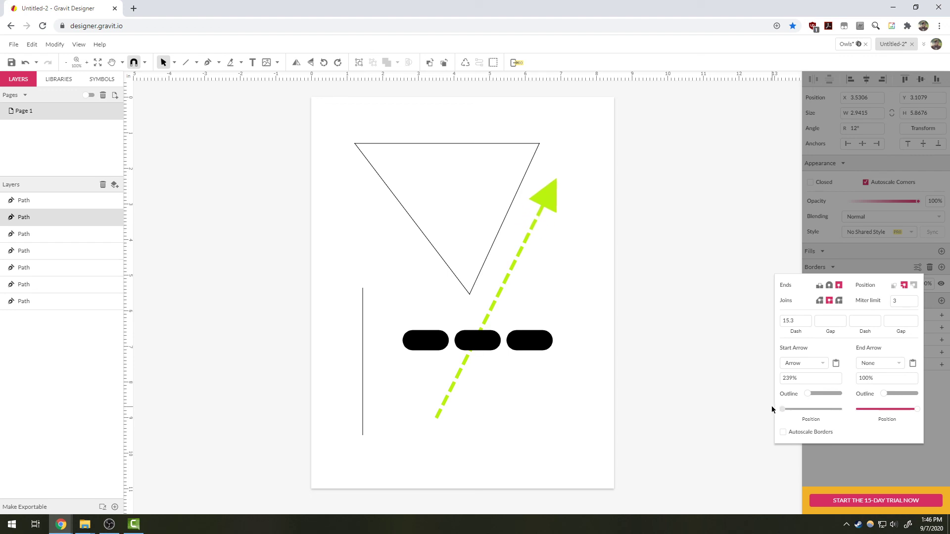
left_click(836, 395)
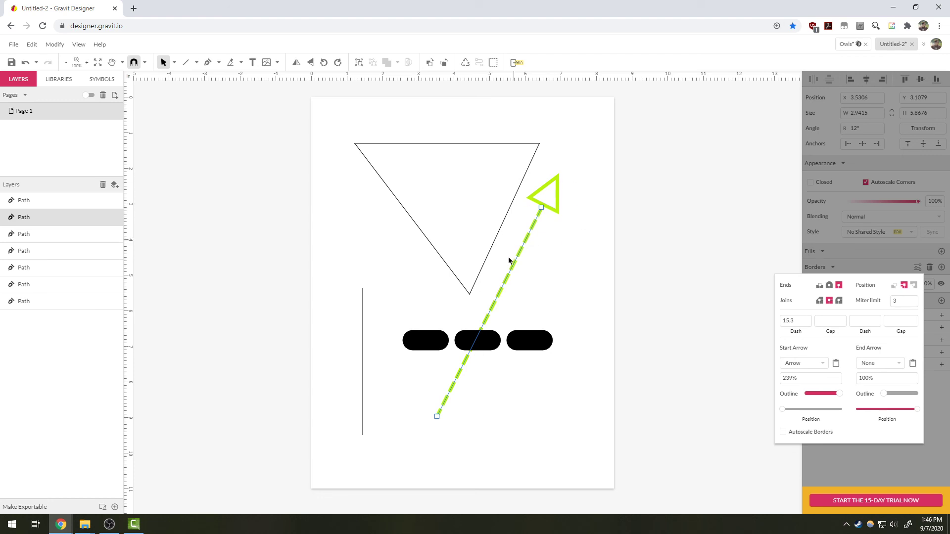
Step: Try Bullet and Diamond arrowhead shapes, then settle on Fat Arrow
left_click(823, 364)
left_click(812, 387)
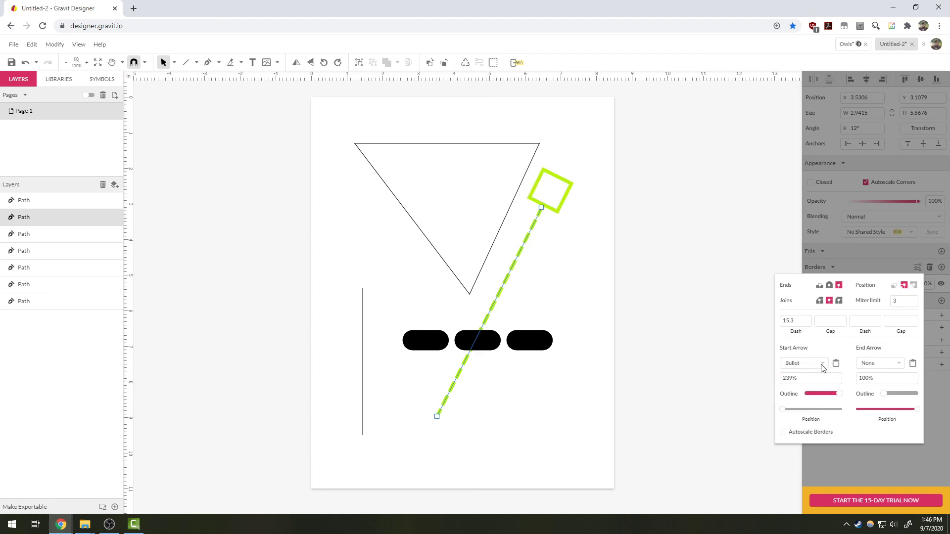
left_click(823, 368)
left_click(810, 399)
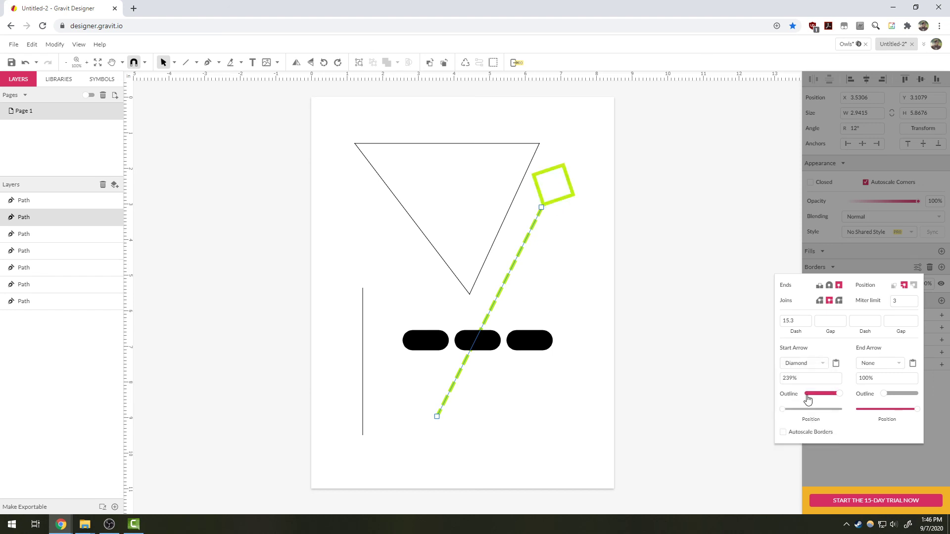
left_click(822, 364)
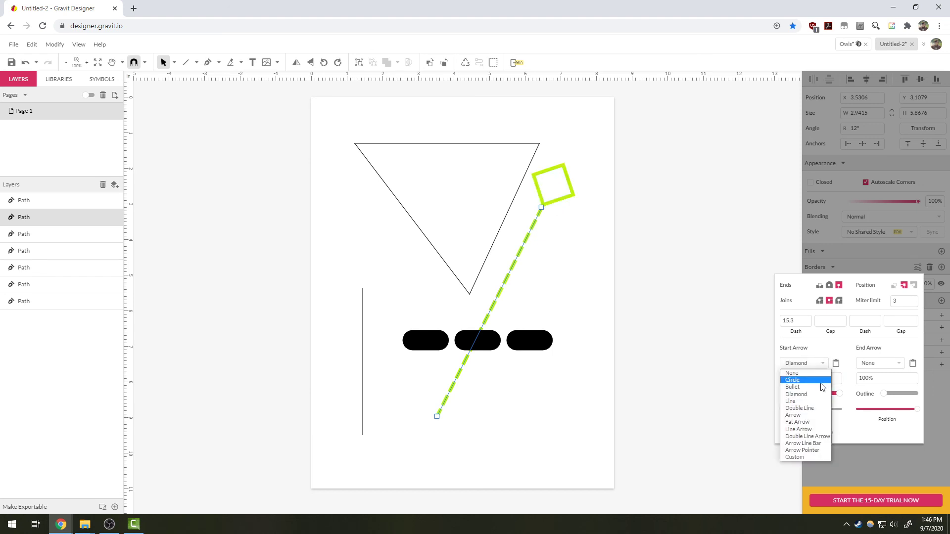
left_click(813, 425)
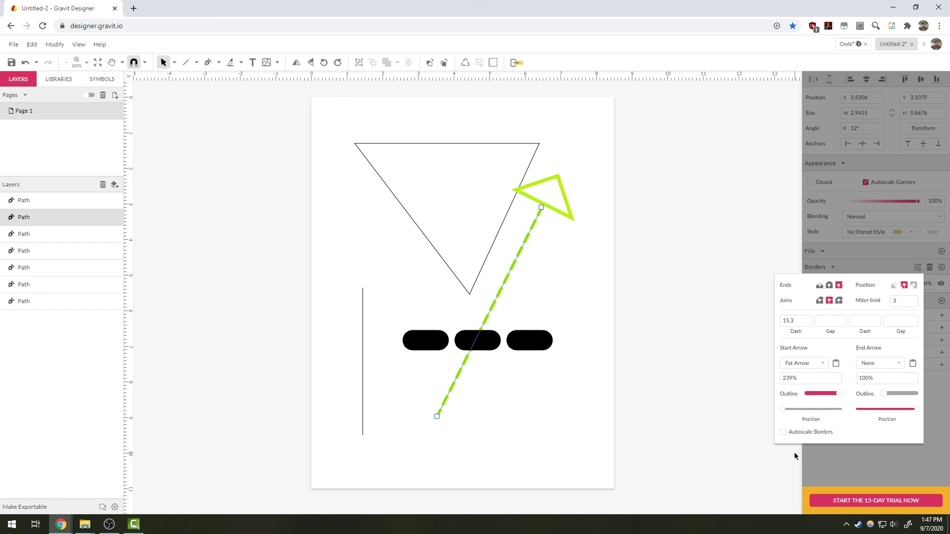
left_click(825, 322)
Step: Set the yellow-green dash gap to 2.6 and scrub it much wider, then select the vertical line
type("2.6")
left_click_drag(832, 307, 823, 102)
left_click(525, 280)
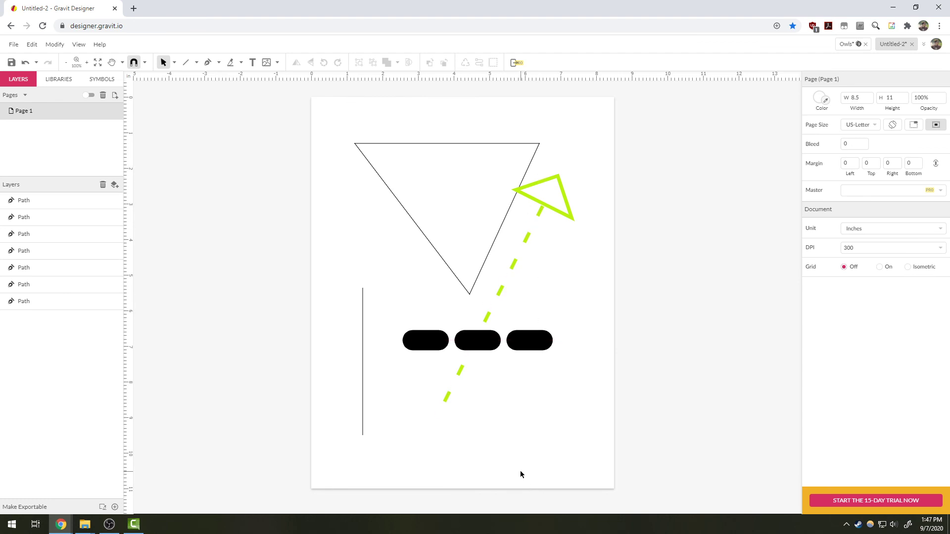
left_click(362, 317)
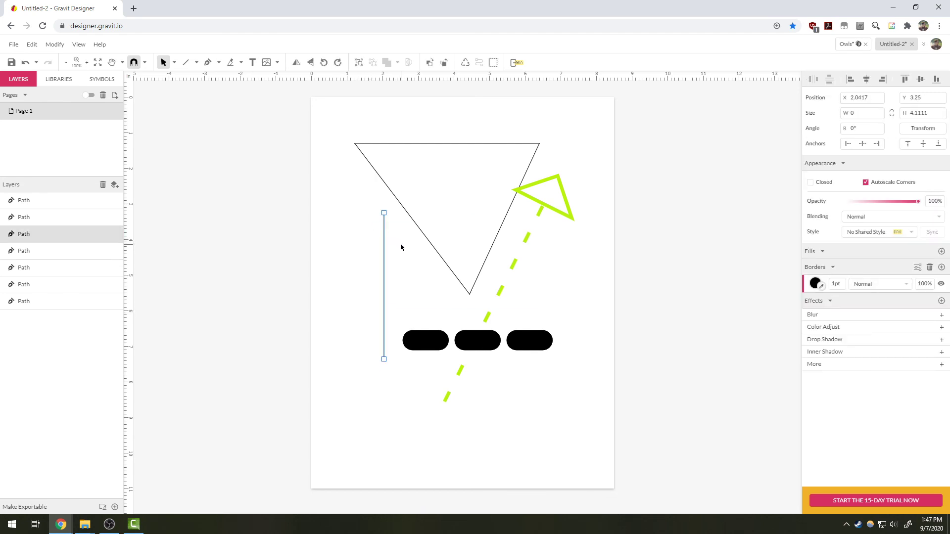